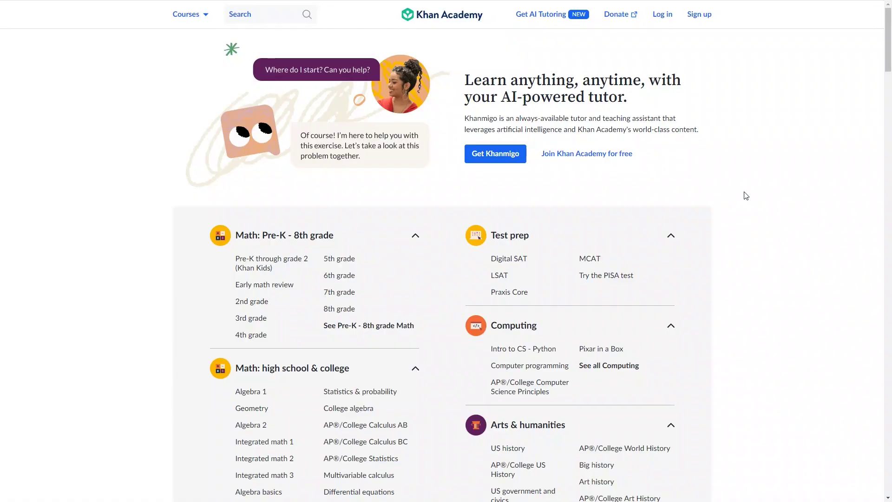
Look over the Khanmigo AI tutoring page and its sign-up option, and read the Khan Labs newsletter email.
click(551, 18)
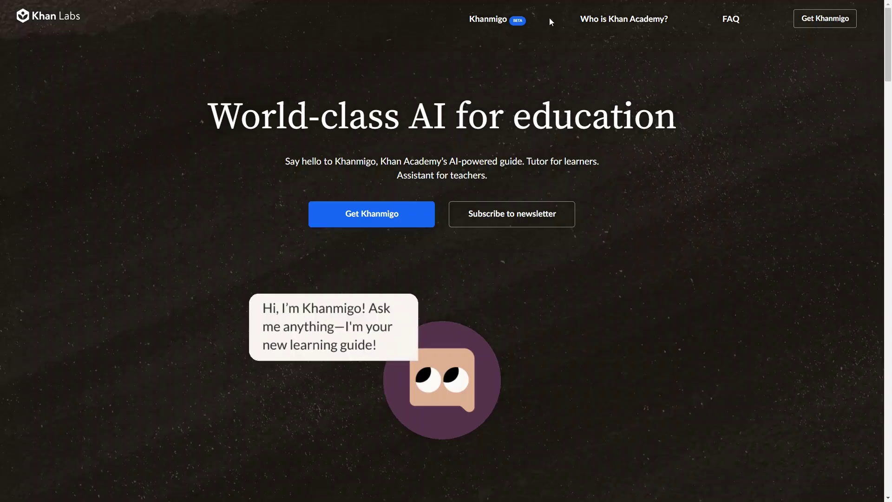
click(379, 221)
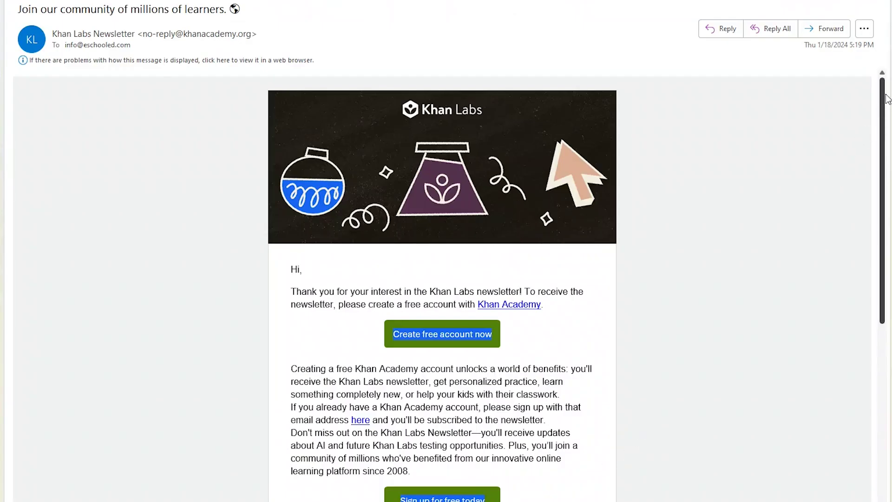
drag(885, 95, 888, 274)
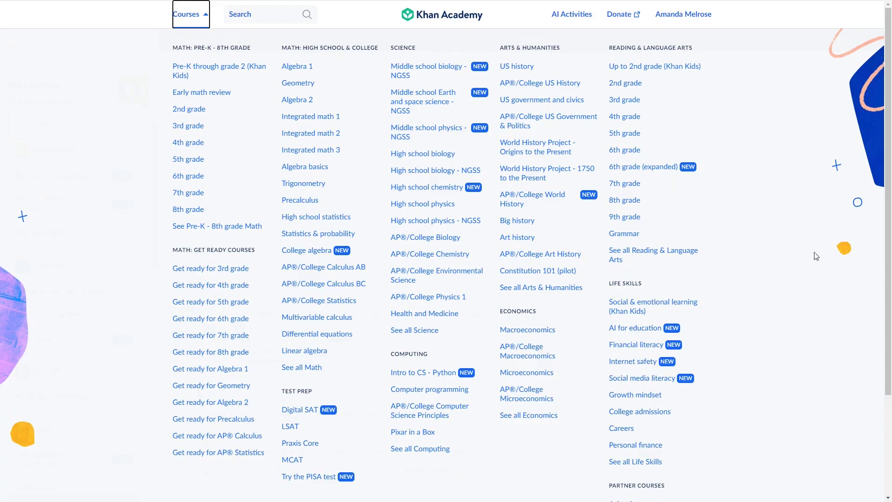
Open the Refresh my knowledge activity among the parent AI activities and submit "Fractions" as the topic.
click(575, 16)
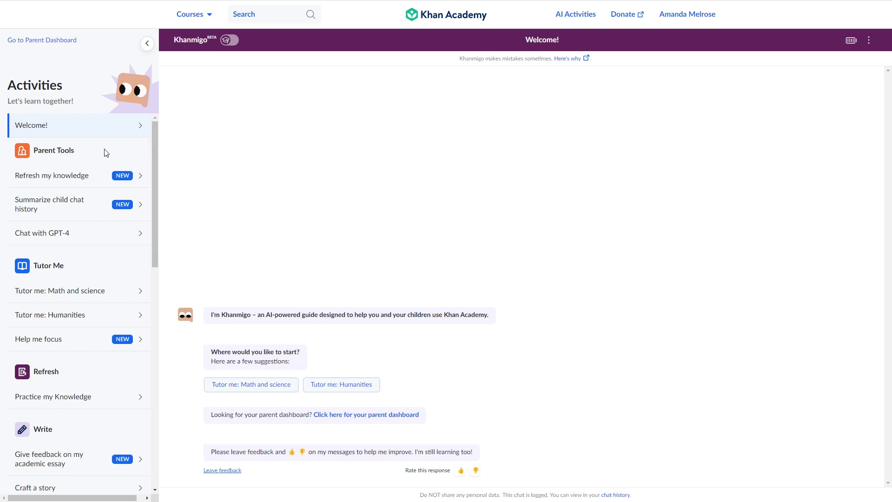
click(98, 175)
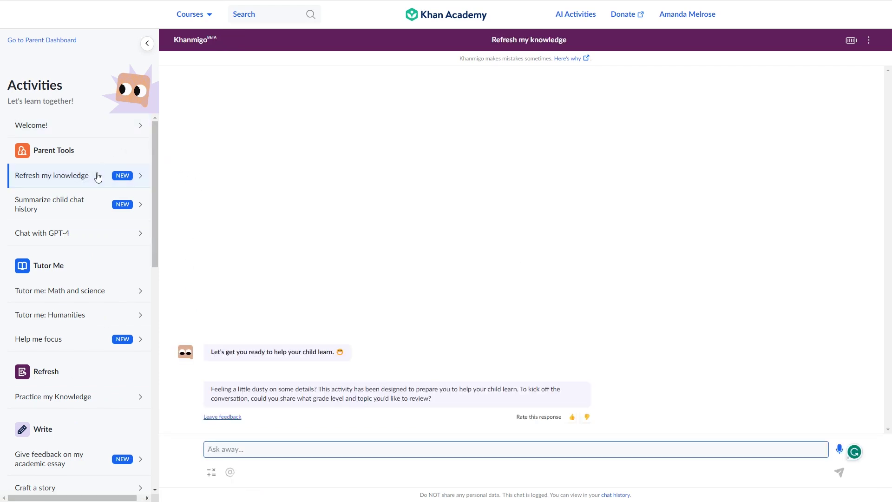
text(Fractions)
key(Return)
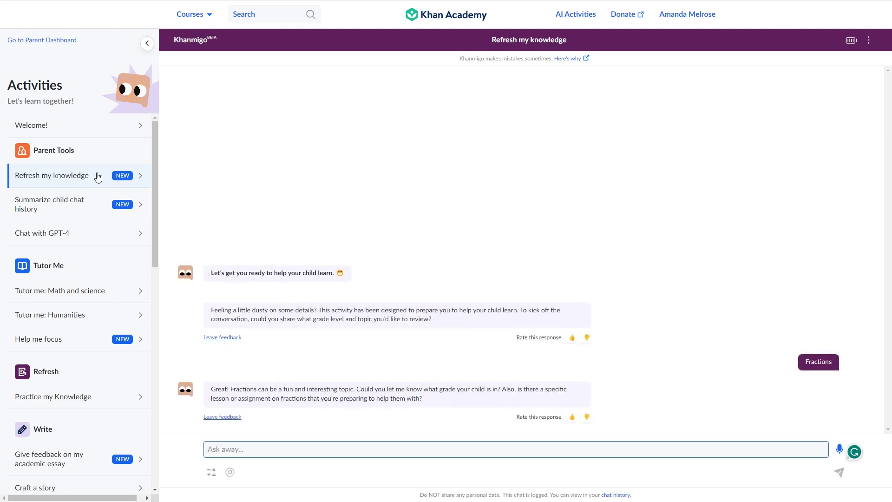
View the Summarize child chat history activity and ask the Chat with GPT-4 activity for "Family dinner ideas".
click(92, 207)
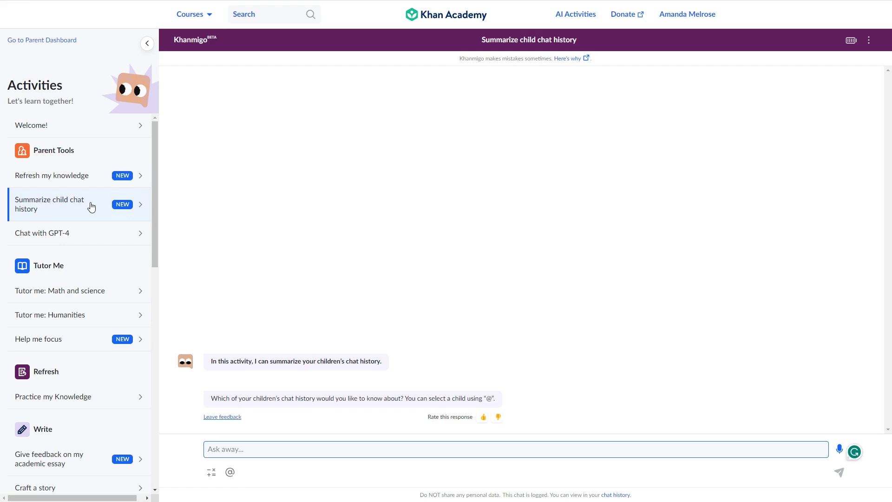
click(84, 235)
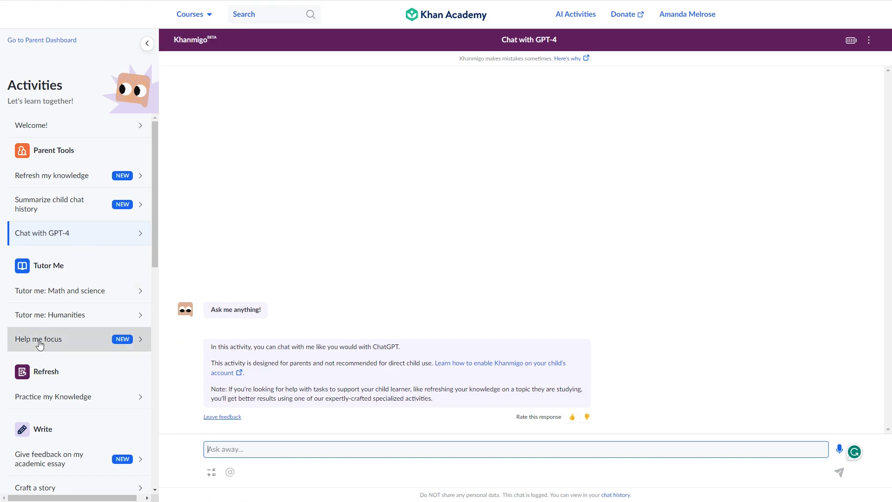
text(F)
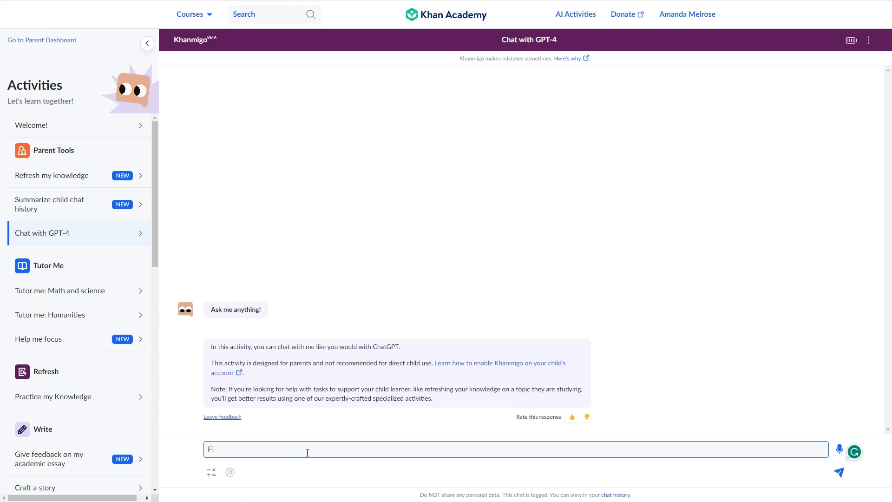
text(amily dinner ideas)
key(Return)
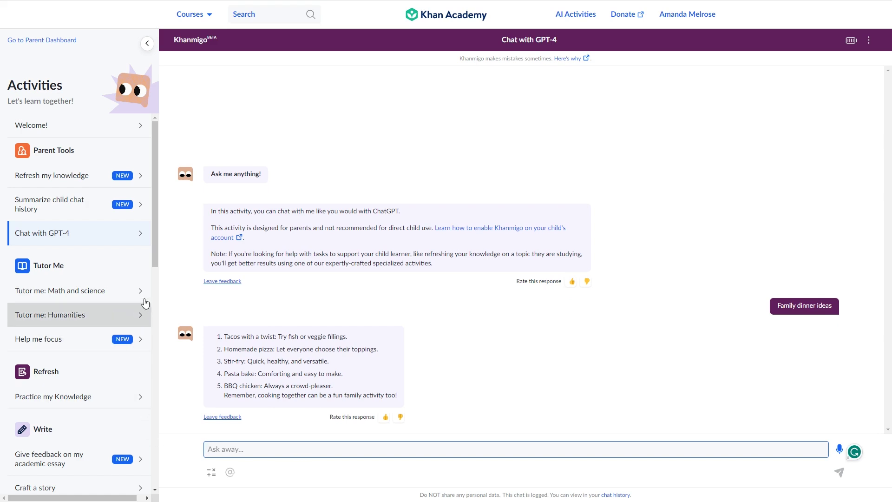
drag(155, 249, 150, 480)
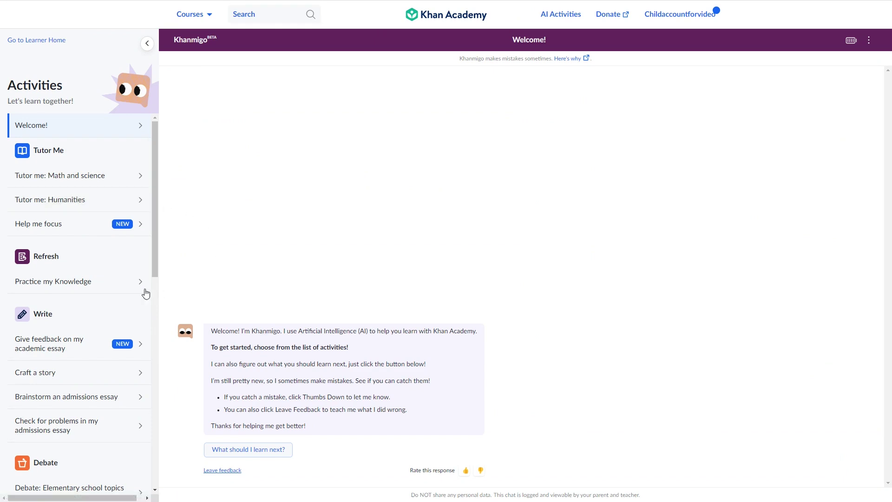
Start a Practice my Knowledge quiz at the Middle school level with Biology as the subject.
click(107, 287)
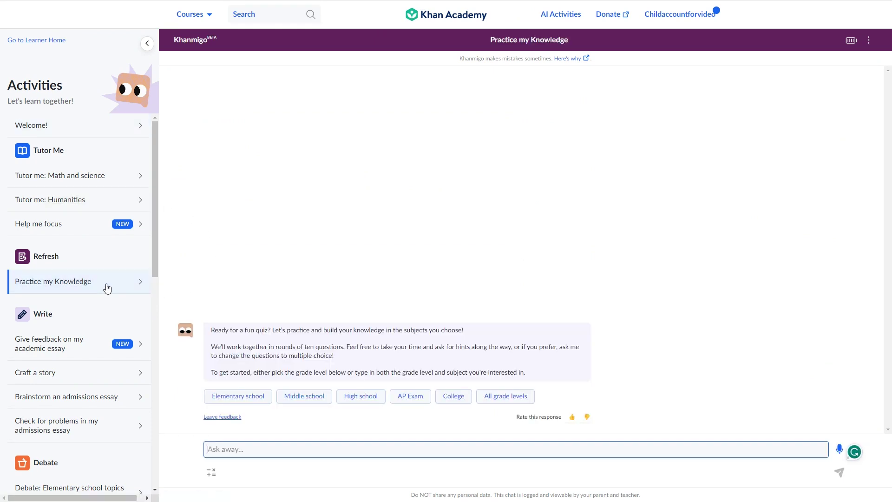
click(311, 397)
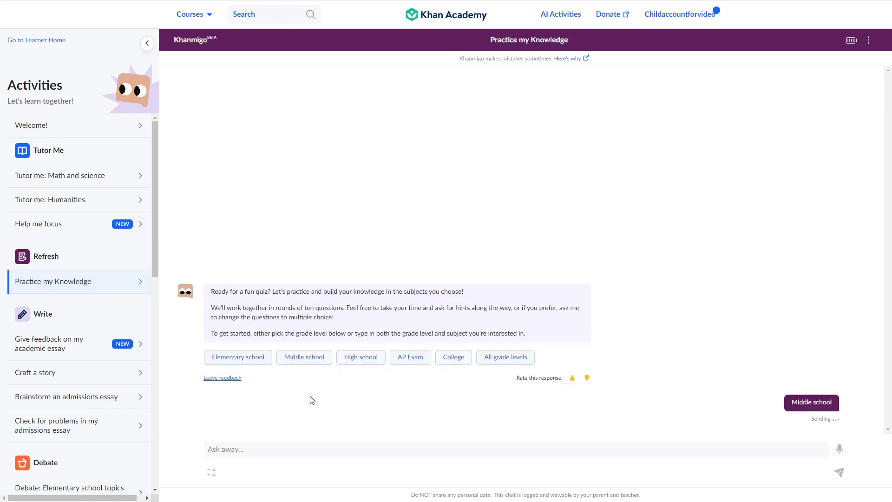
click(267, 447)
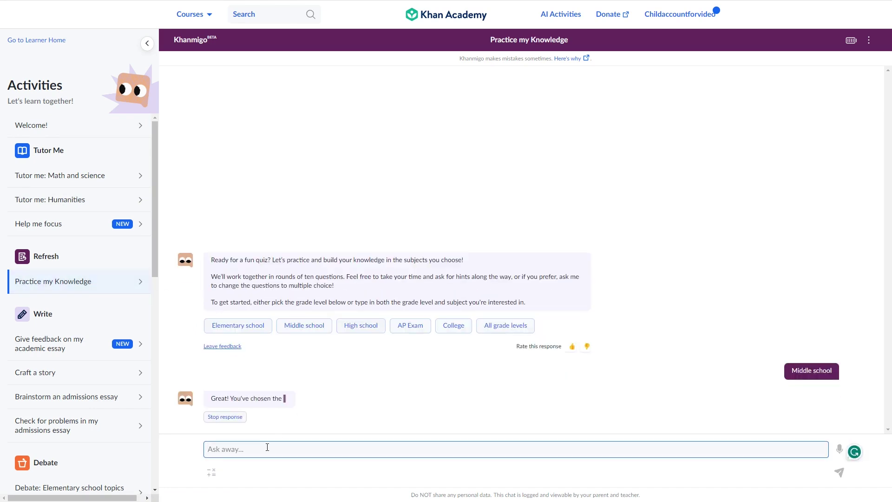
text(Bi)
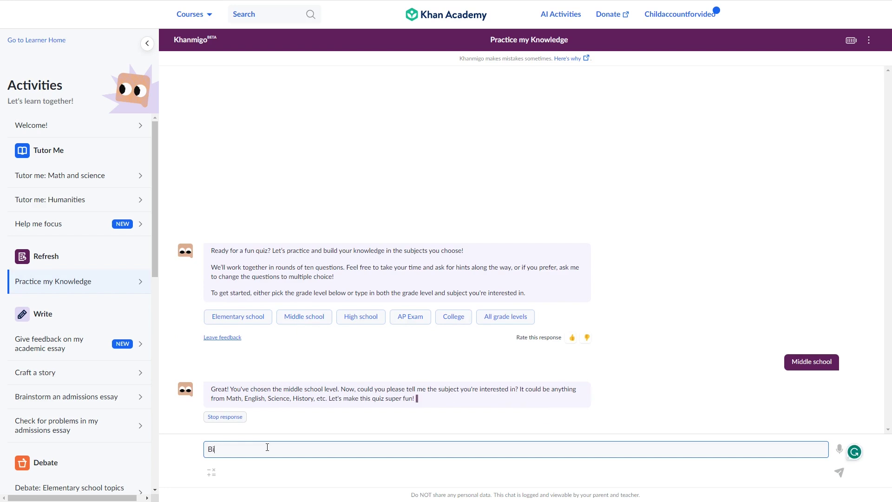
text(ology)
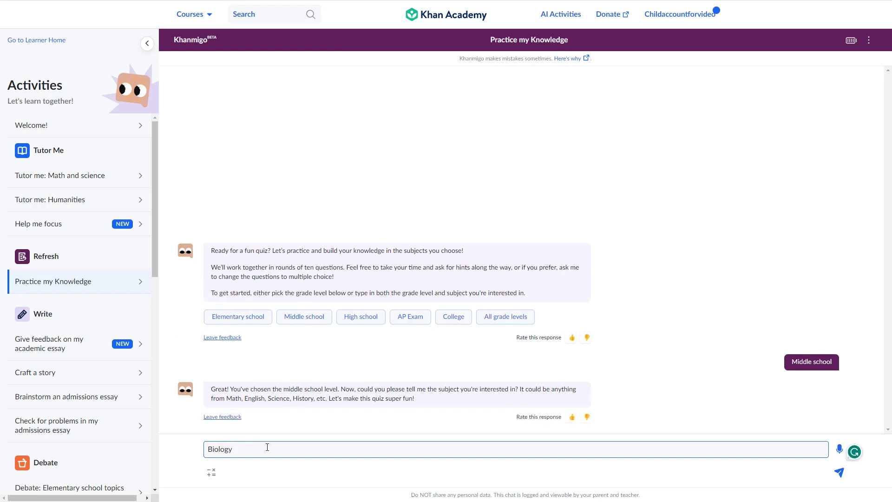
key(Return)
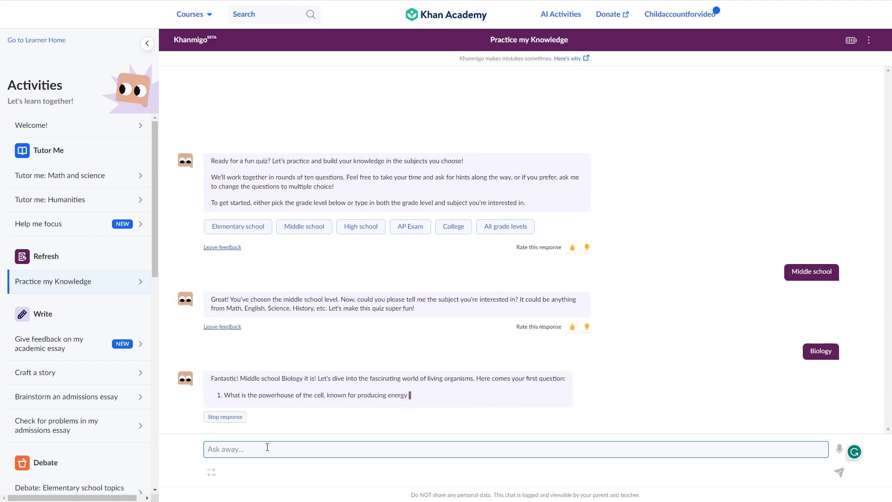
Answer the quiz question about the powerhouse of the cell with "Mitochondria".
text(M)
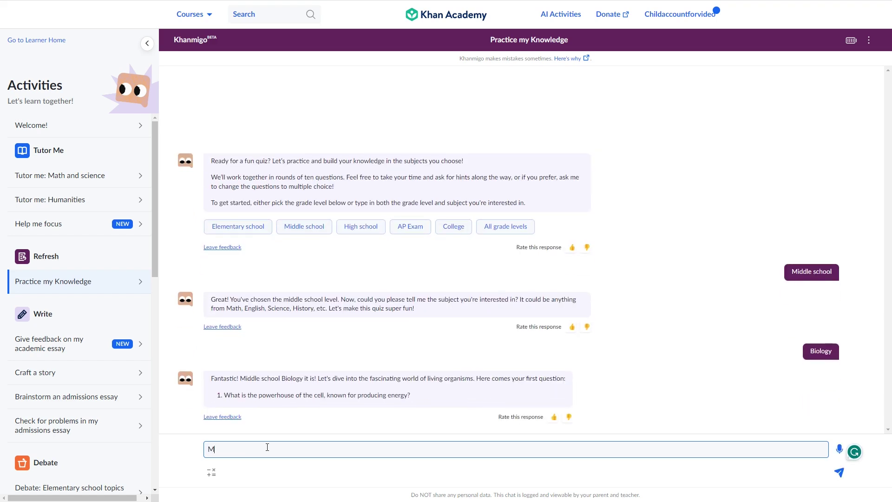
text(itochondria)
key(Return)
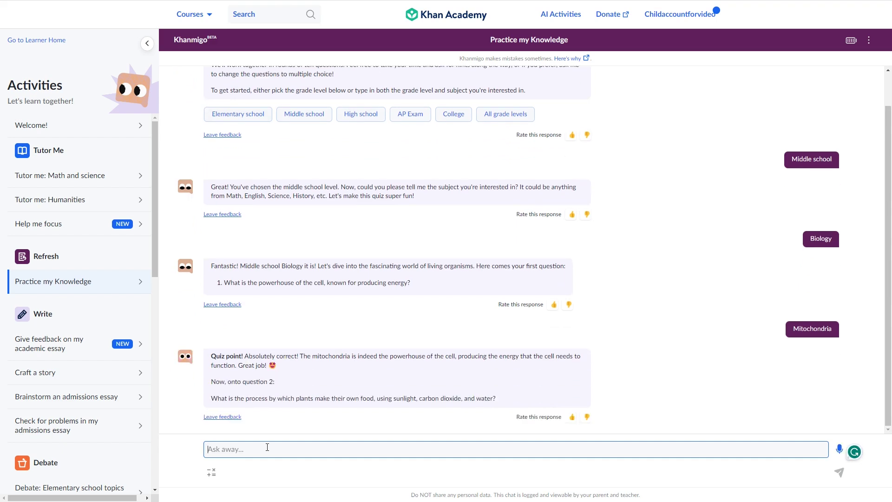
Look through the Write activities: academic essay feedback, Craft a story, and brainstorming and checking an admissions essay.
click(94, 346)
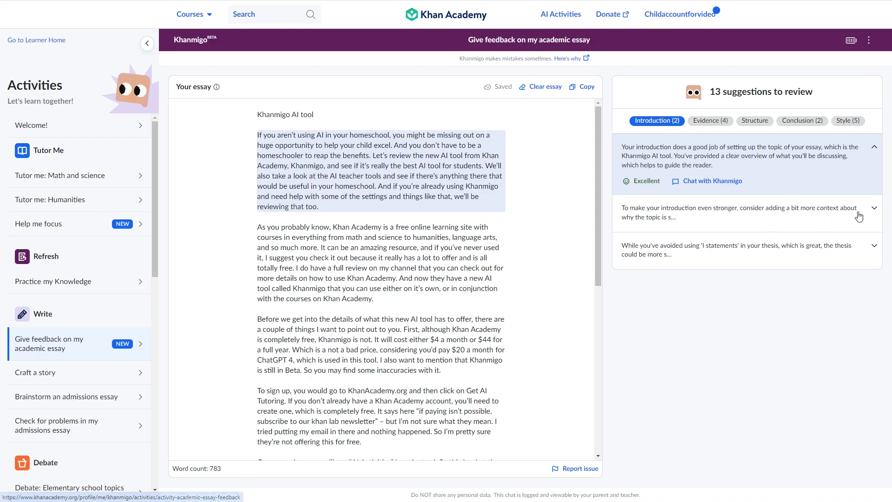
click(802, 121)
click(100, 374)
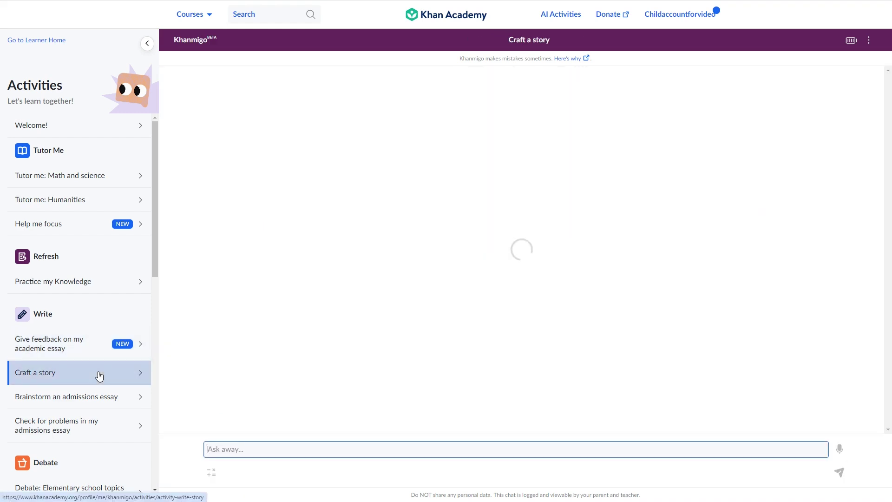
click(97, 406)
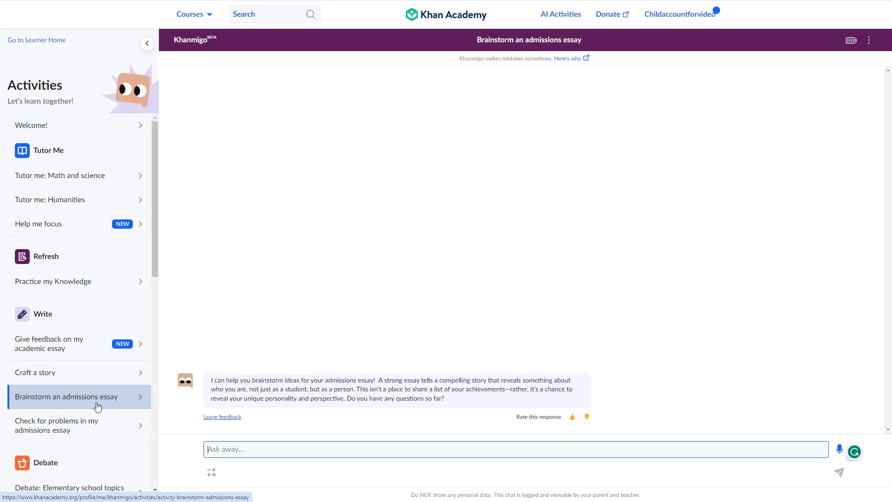
click(96, 424)
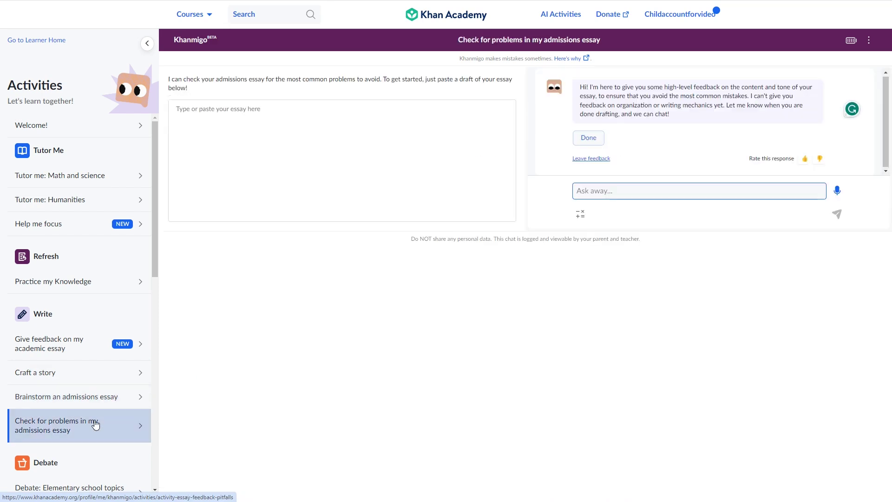
View the elementary school debate topics and the literary characters and historical figures available for chat.
drag(154, 261, 166, 370)
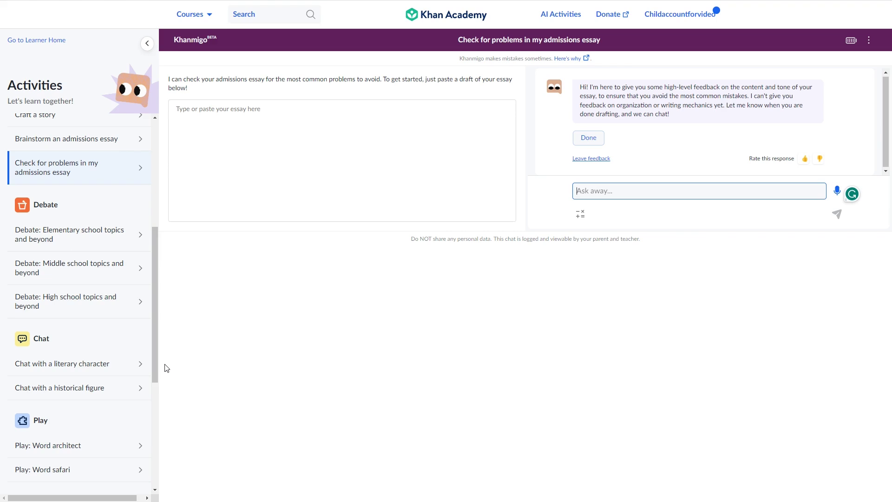
click(118, 246)
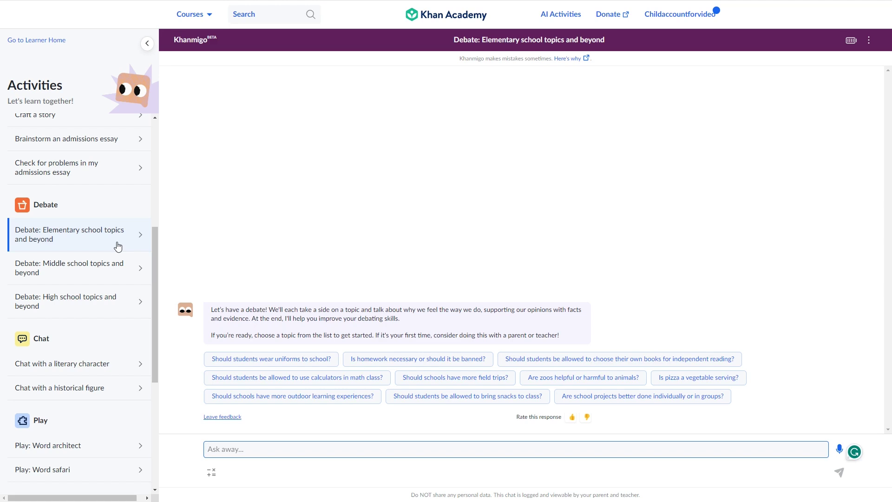
click(124, 374)
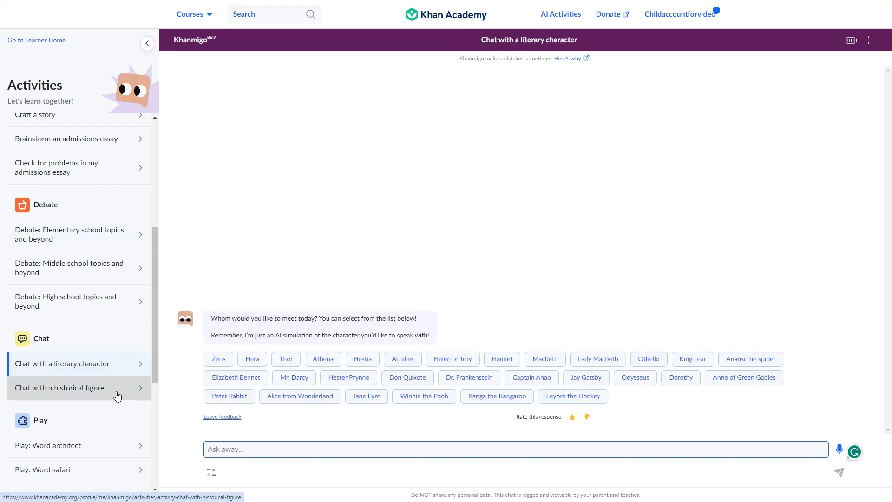
click(117, 395)
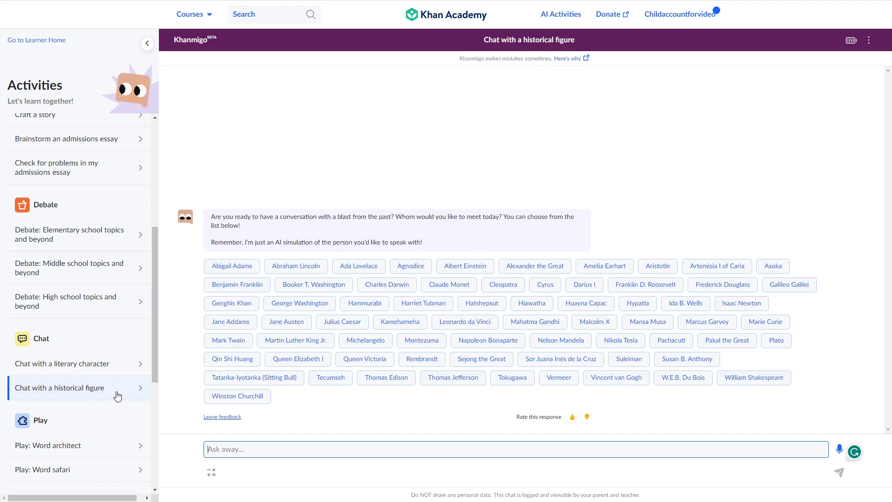
Look through the Extra activities: igniting curiosity, college admissions and financial aid, academic and career coaching, and personalizing interests.
drag(157, 361, 155, 433)
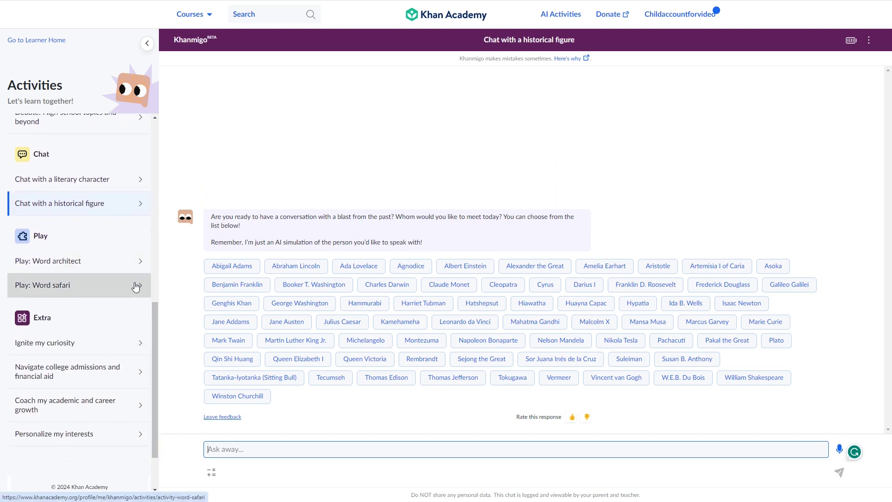
click(101, 347)
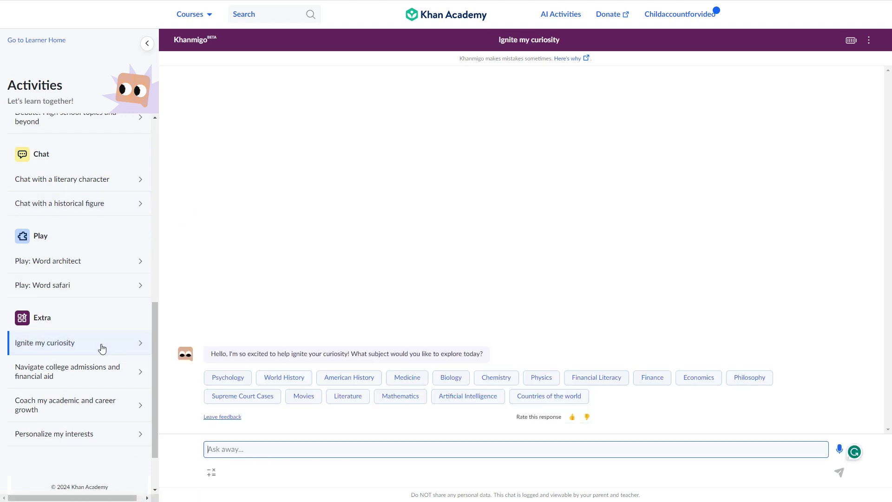
click(101, 373)
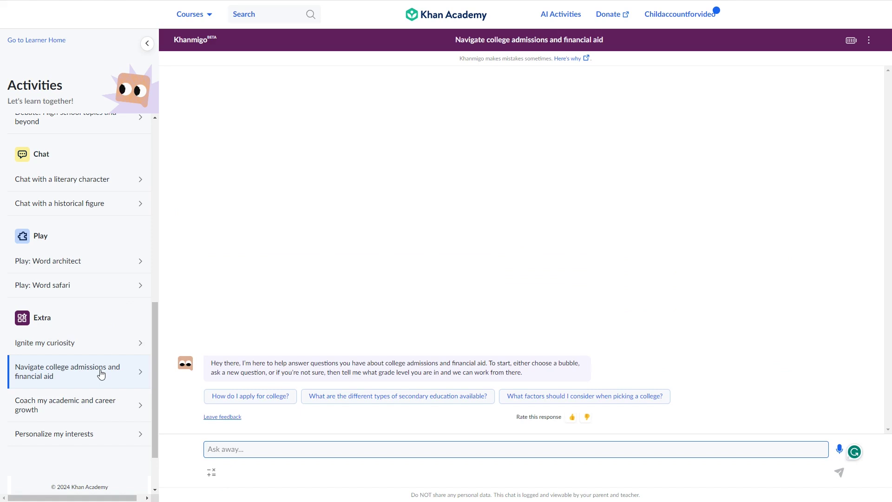
click(100, 400)
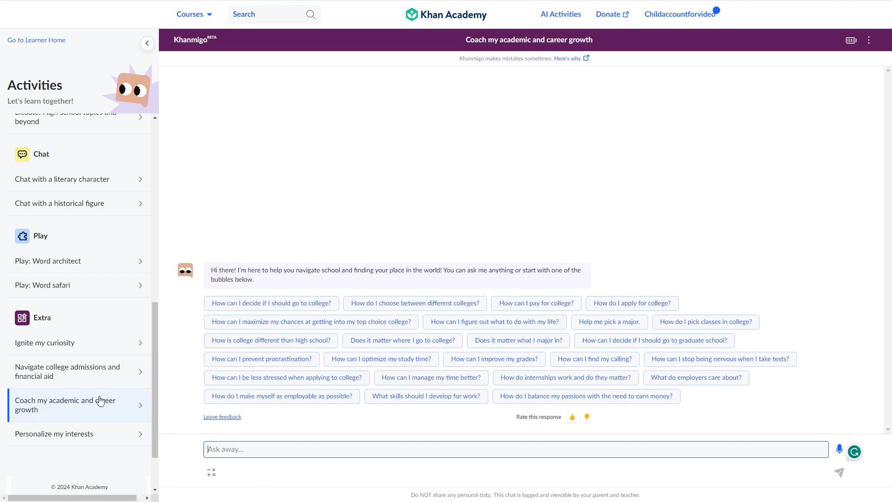
click(94, 437)
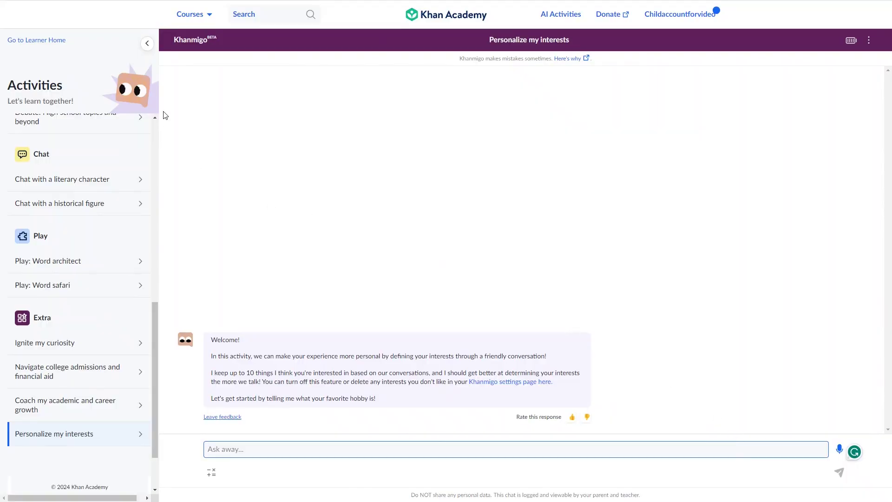
Open Unit 4, Intro to division, in the 3rd grade math course.
click(196, 22)
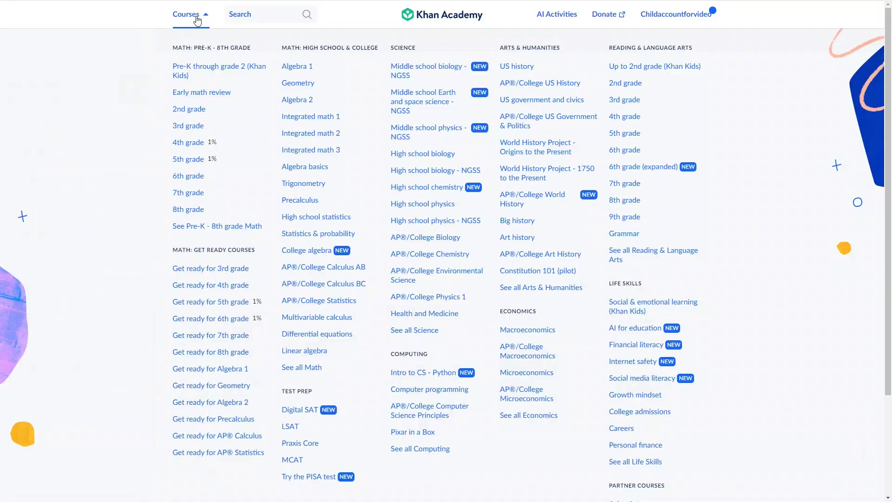
click(198, 128)
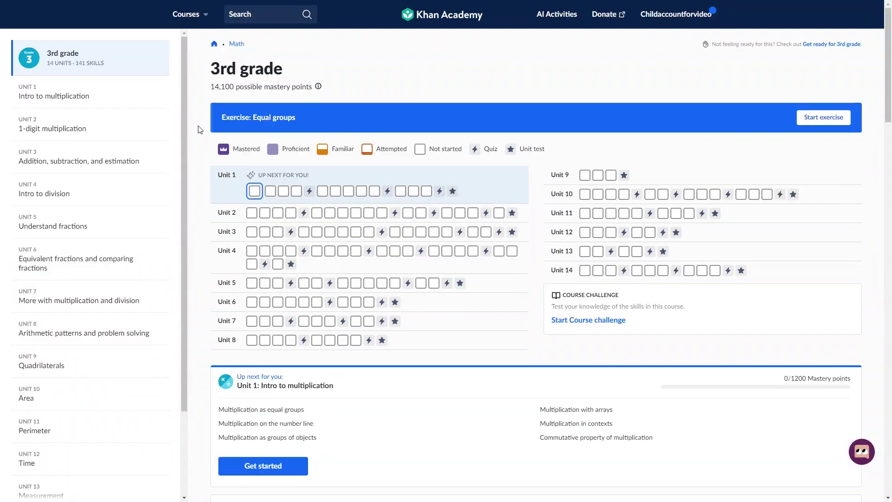
click(77, 196)
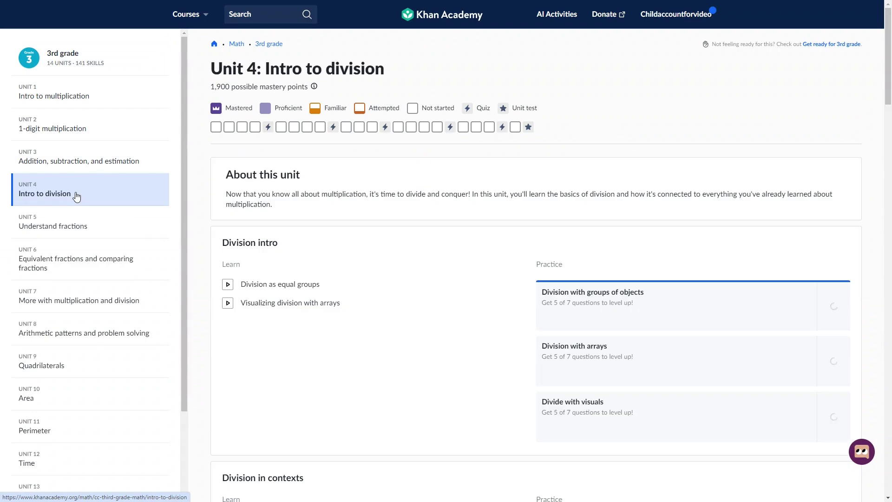
Ask Khanmigo "What is division?" in the chat on the Intro to division unit page.
click(863, 454)
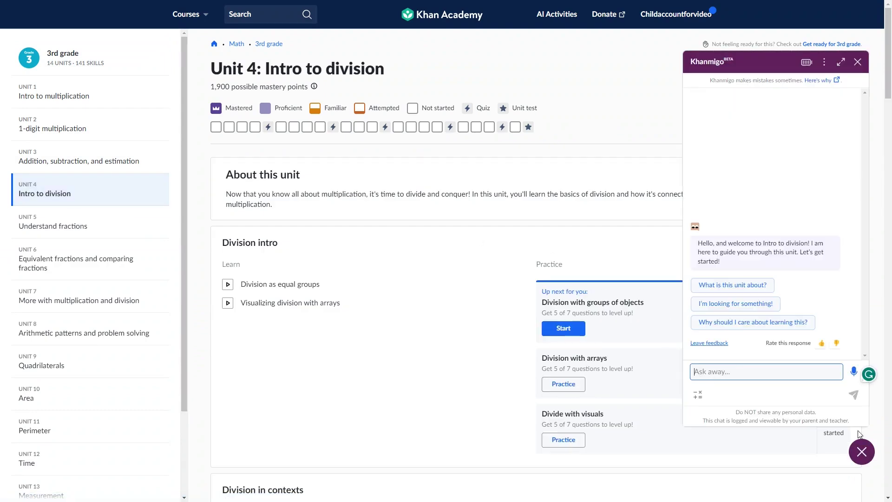
text(What is division?)
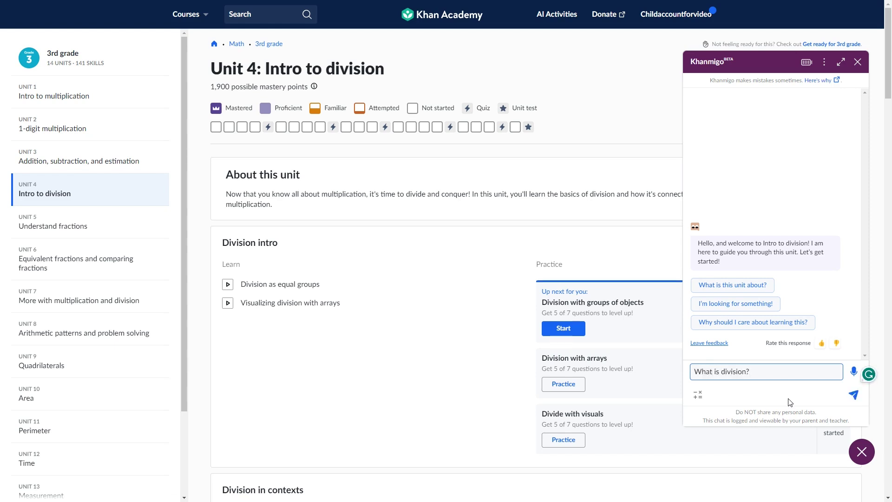
key(Return)
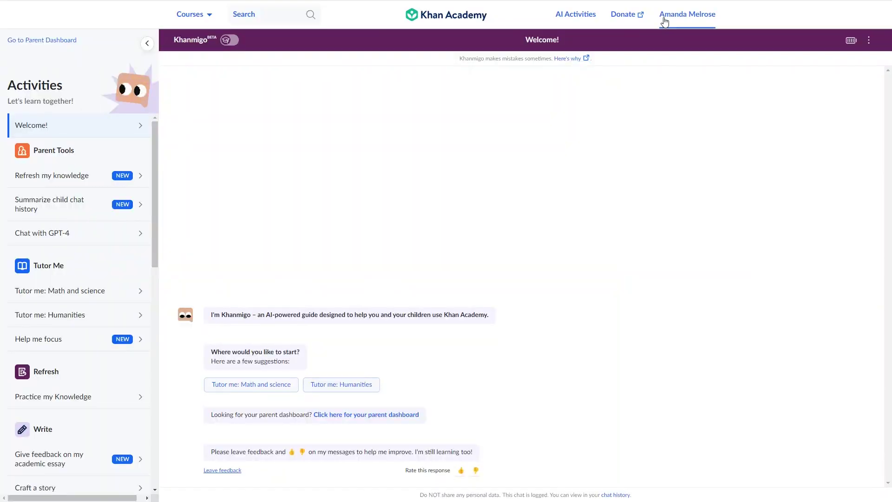
Enable the Teacher/Coach role in the parent account's settings.
click(665, 24)
click(607, 138)
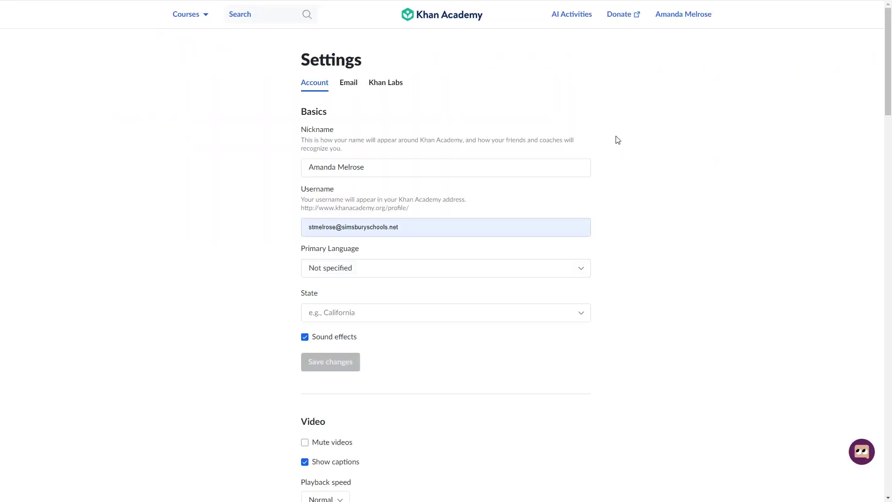
drag(888, 114, 882, 293)
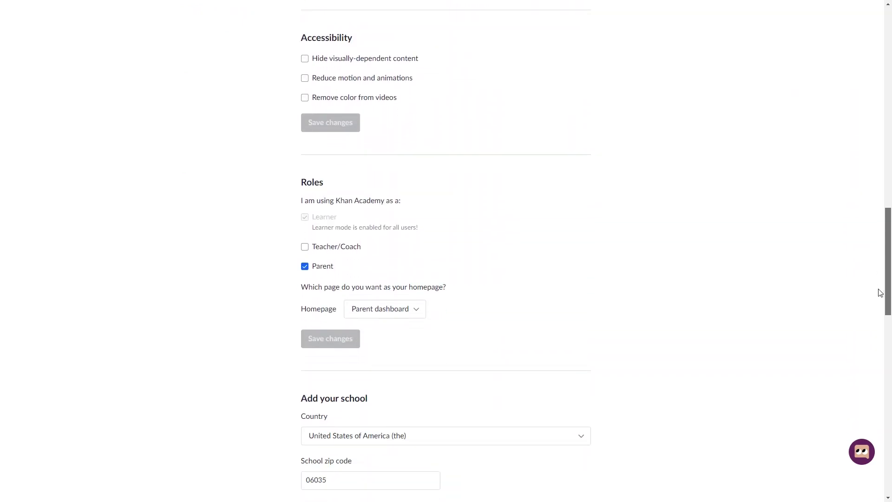
click(305, 247)
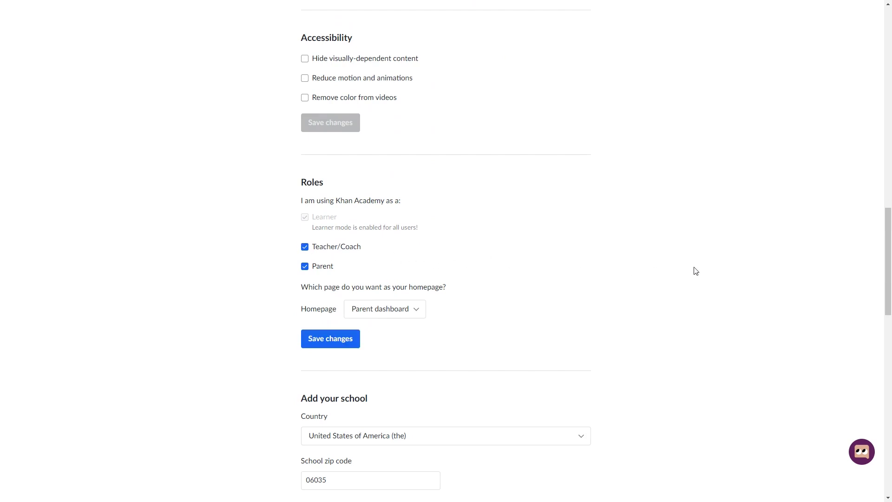
Declare in the school settings that the account is for a teacher using the service on behalf of a school, and save.
drag(889, 241, 889, 287)
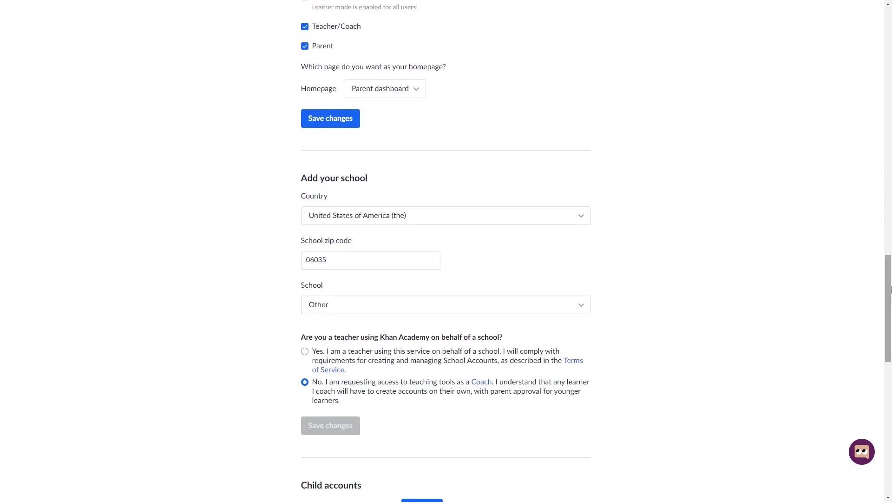
click(304, 352)
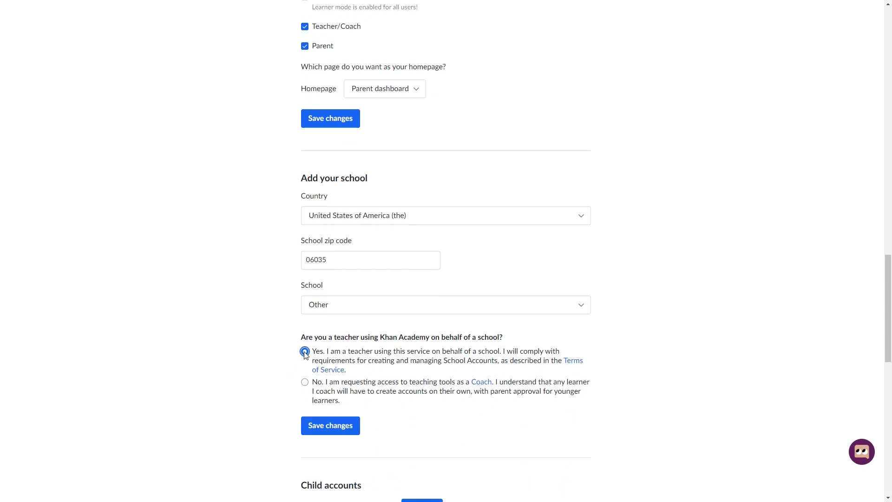
click(333, 429)
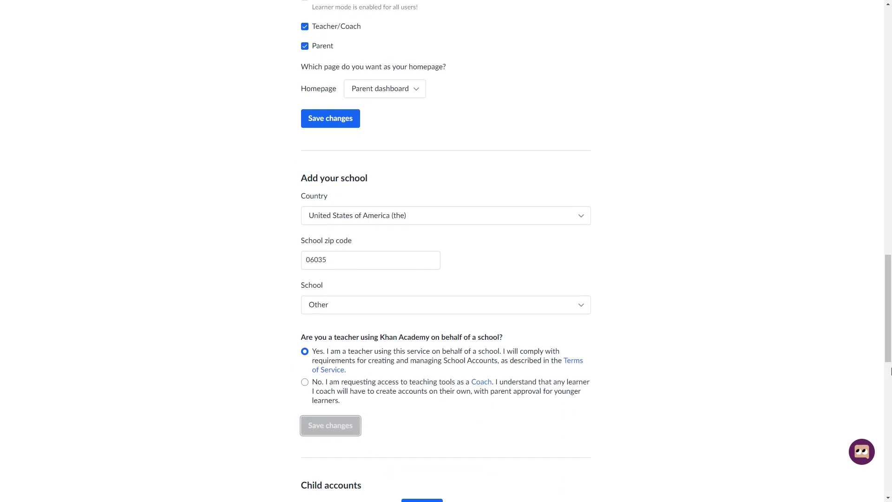
Start a Create a lesson plan activity in the AI activities with "Ancient Greece" as the topic.
drag(888, 359, 868, 78)
click(559, 18)
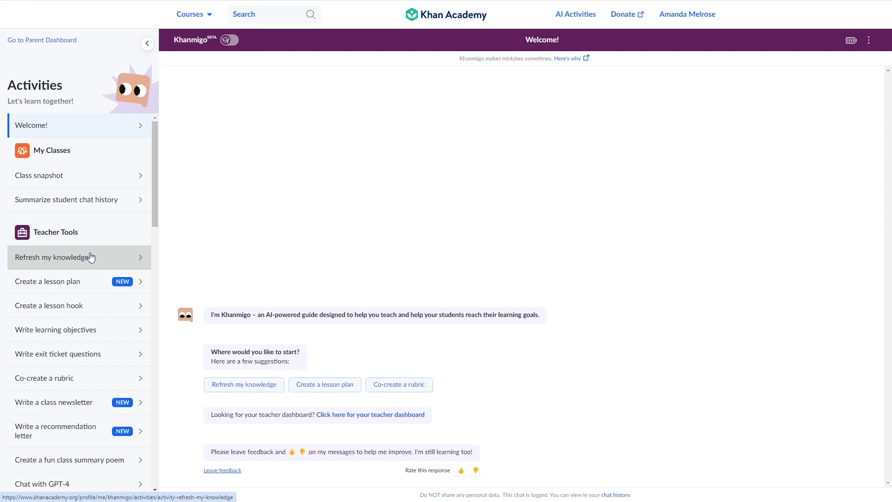
click(90, 281)
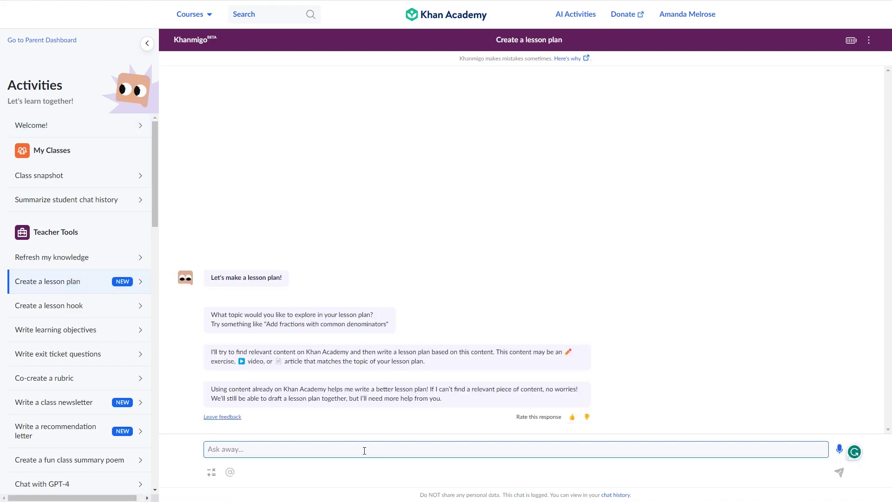
text(Ancient Greece)
key(Return)
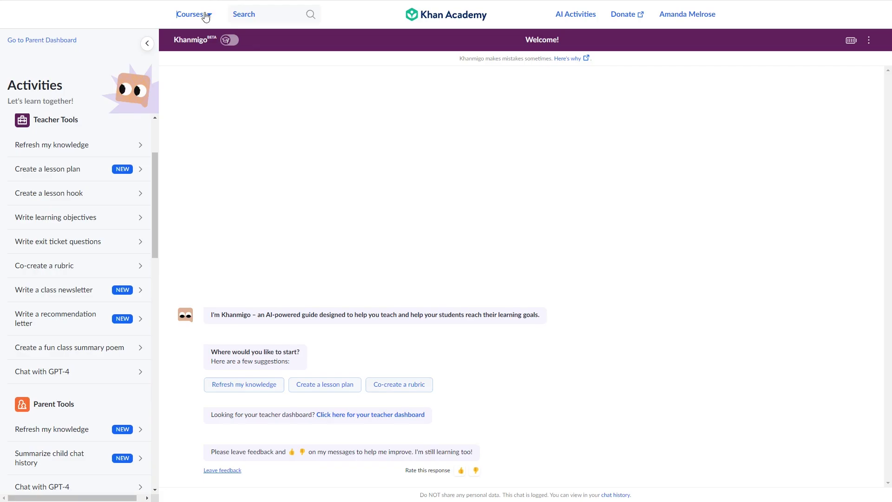
Open the Algebra basics course and bring up Khanmigo on its page.
click(190, 14)
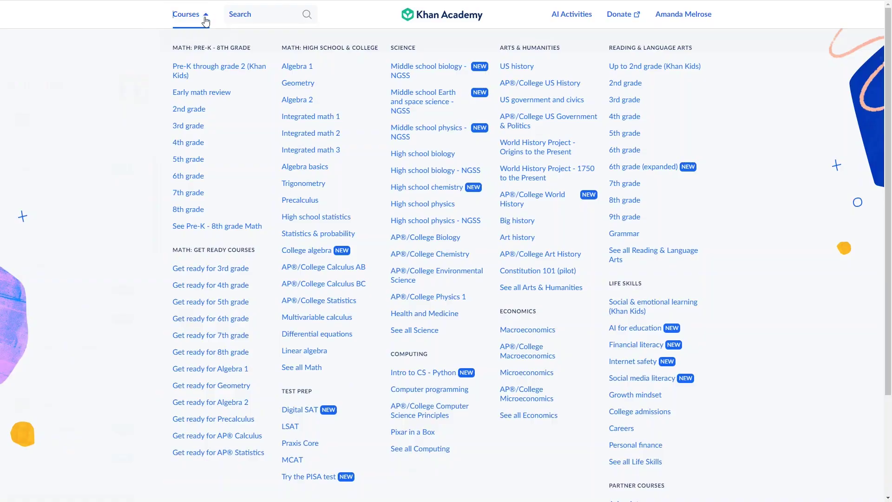
click(295, 167)
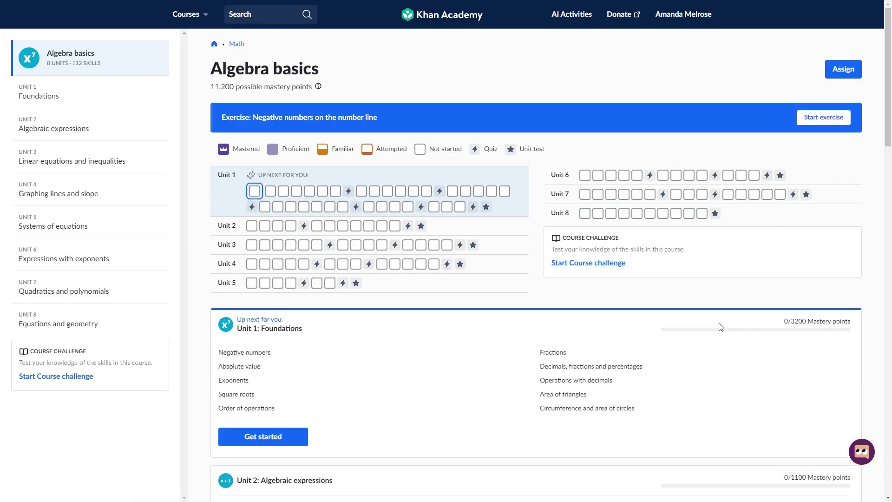
click(862, 452)
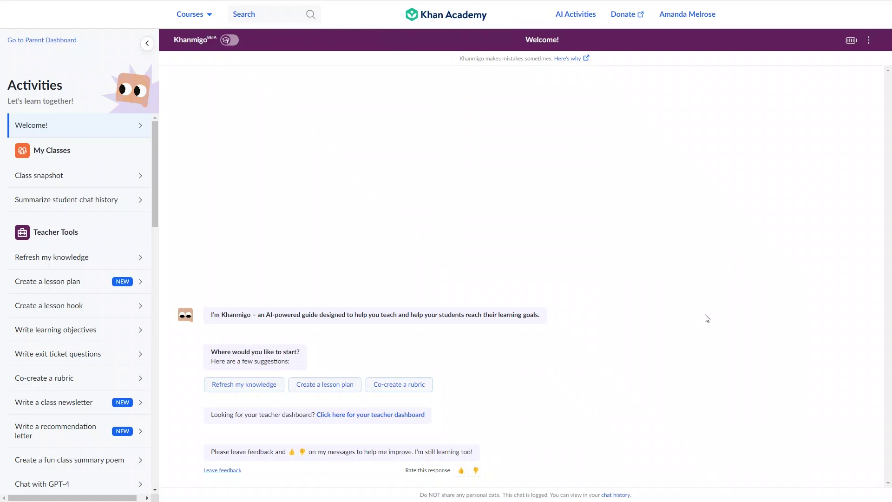
View the Khan Labs settings for enabling Khanmigo for the account holder and the child account.
click(687, 25)
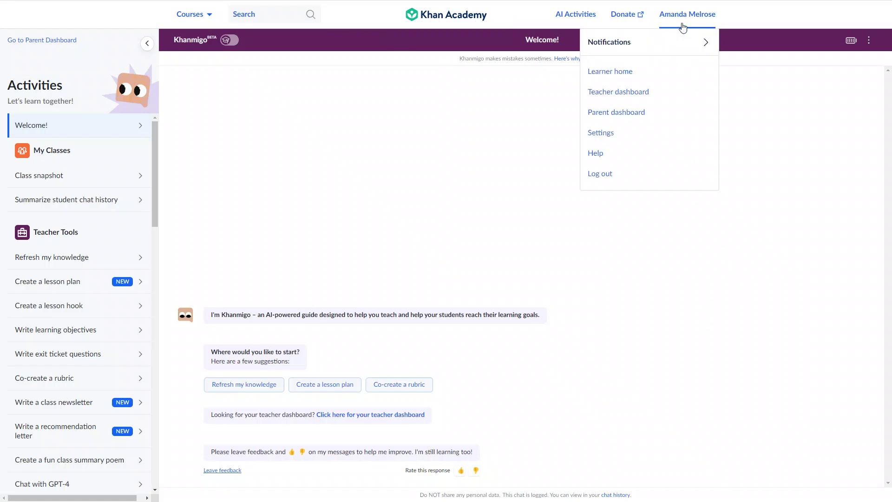
click(600, 133)
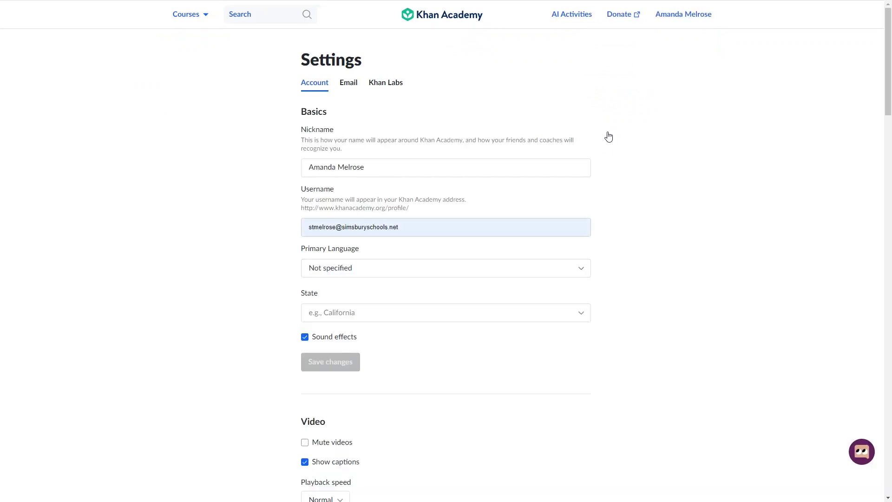
click(397, 87)
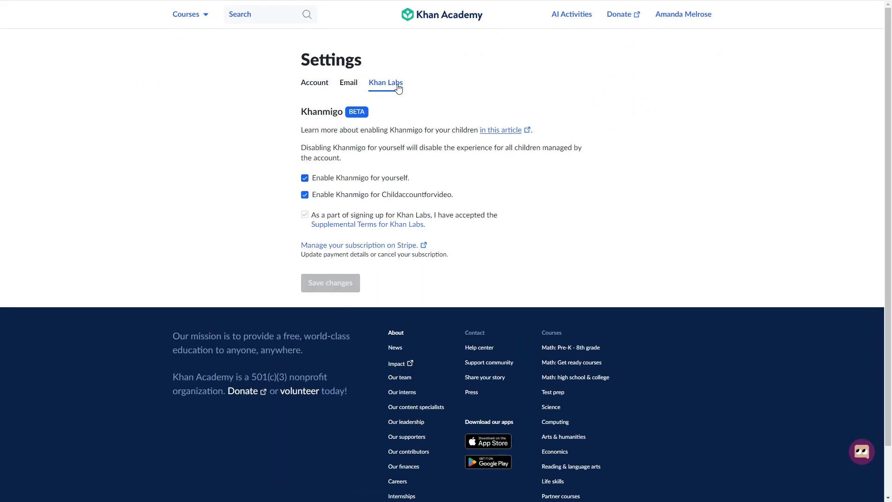
click(387, 181)
Open the Khanmigo chat history from the learner home page.
click(683, 16)
click(616, 70)
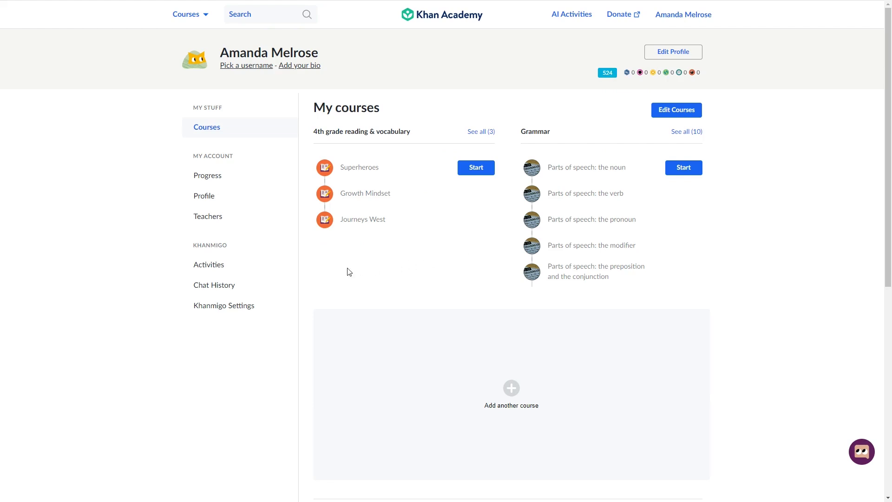
click(223, 289)
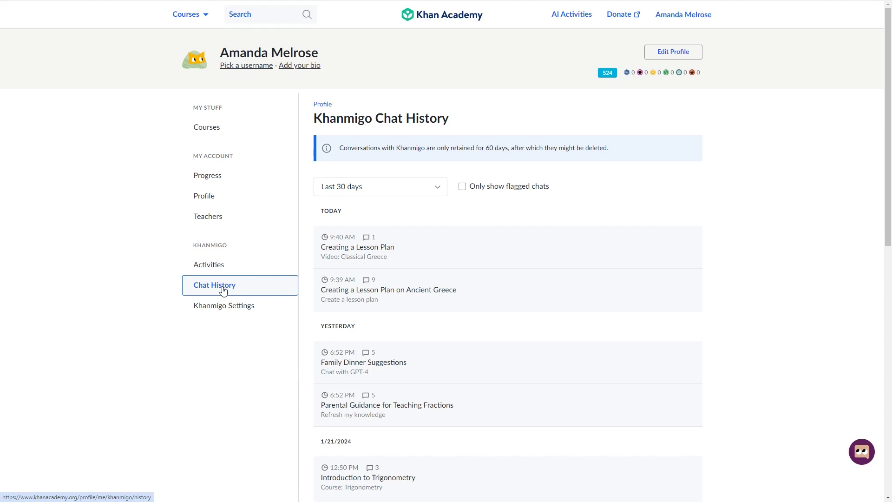
View the reading style options in the Khanmigo preferences and the list of saved interests.
click(220, 308)
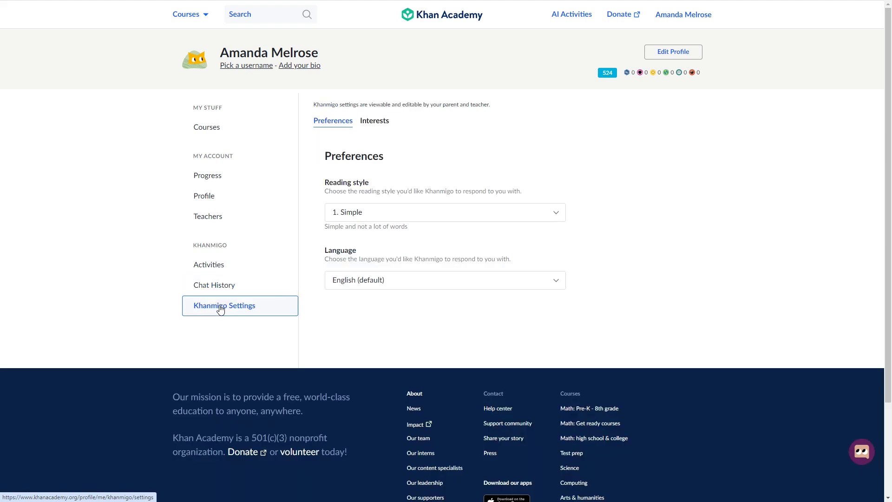
click(525, 218)
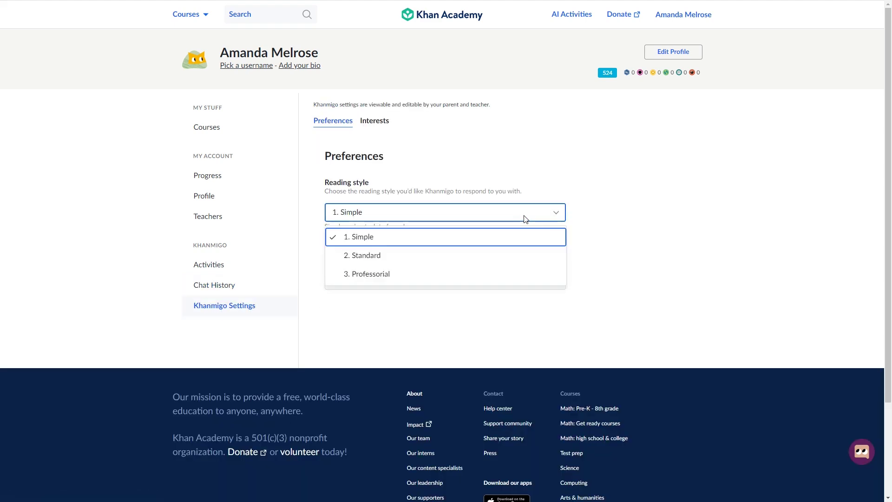
click(525, 217)
click(383, 124)
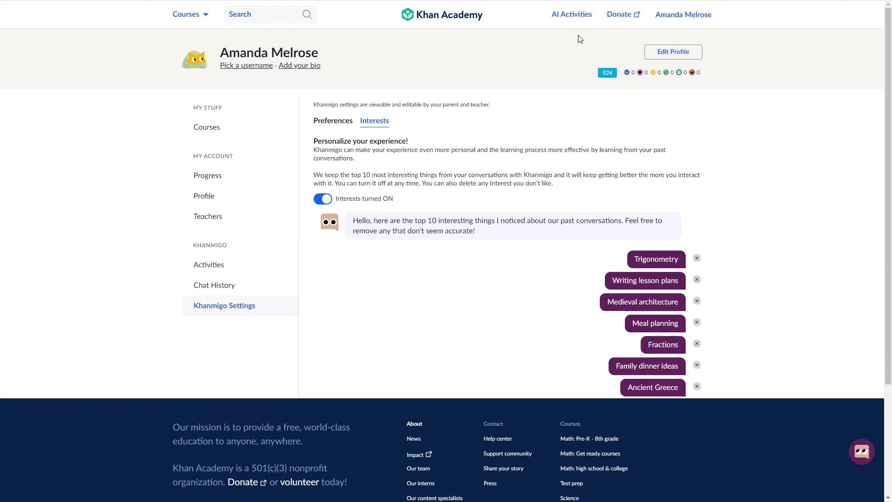
Open the Summarize child chat history activity among the parent tools in the AI activities.
click(571, 14)
drag(156, 173, 175, 266)
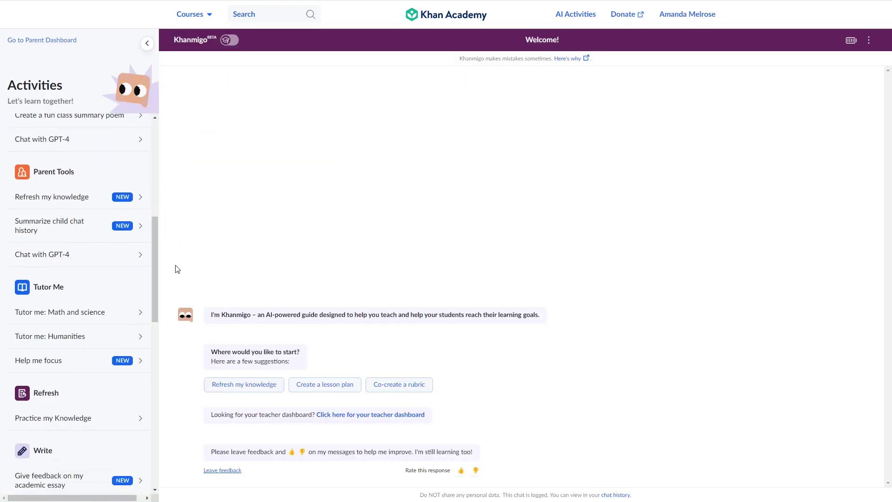
click(90, 237)
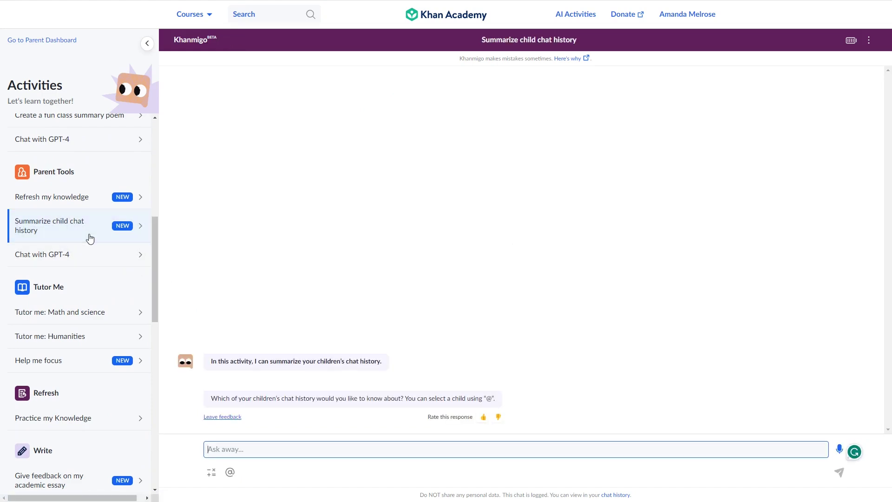